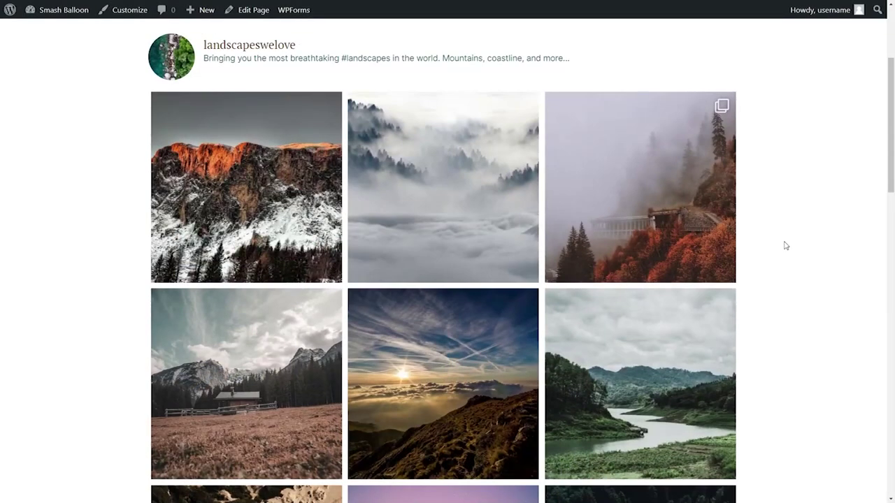
# - Find Smash Balloon Social Photo Feed by searching 'social photo feed', then install and activate it
pyautogui.scroll(-5, 786, 245)
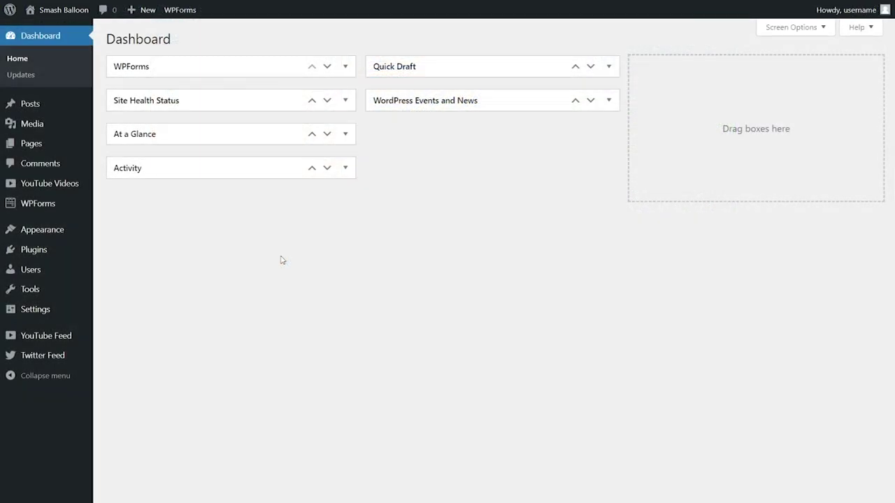
pyautogui.moveTo(94, 256)
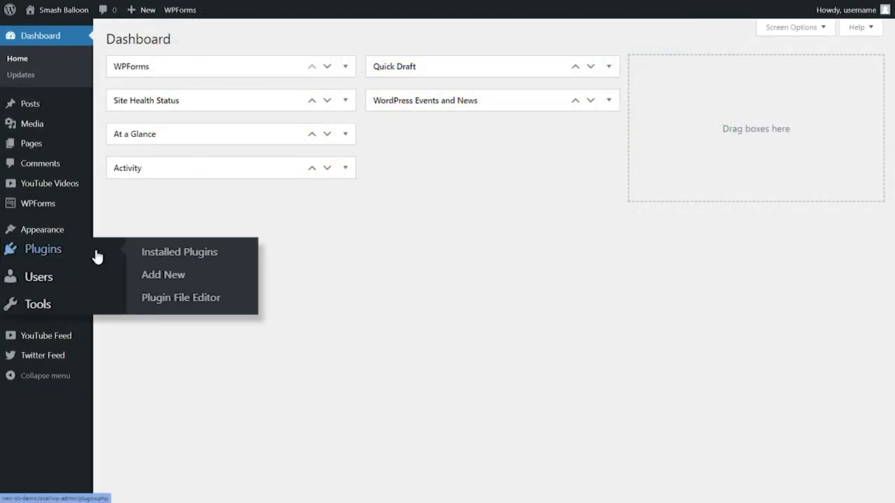
pyautogui.click(133, 278)
pyautogui.click(726, 72)
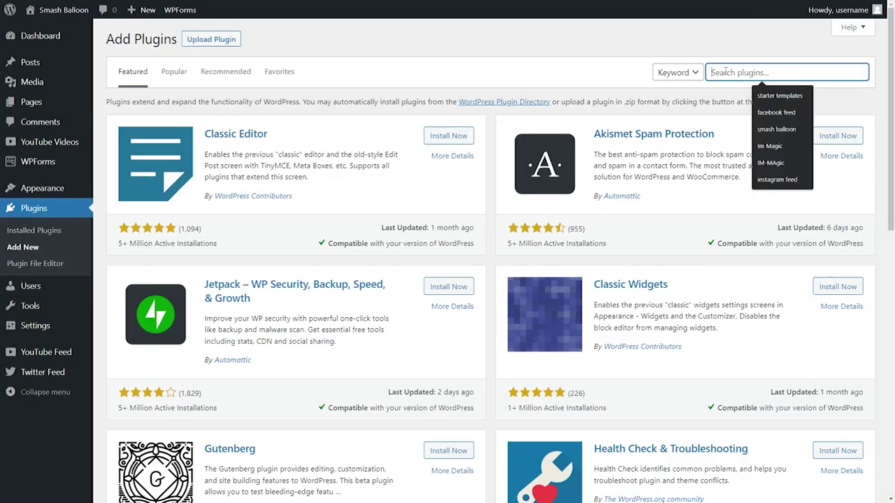
pyautogui.write('social photo feed')
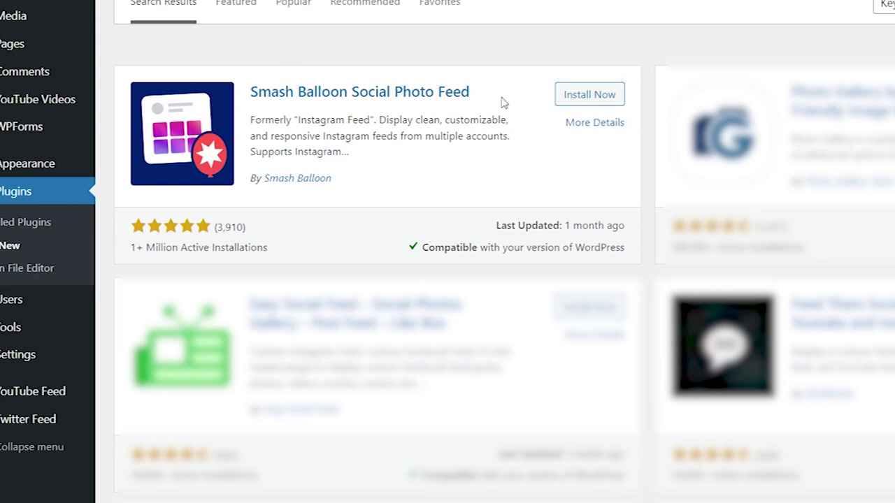
pyautogui.click(580, 95)
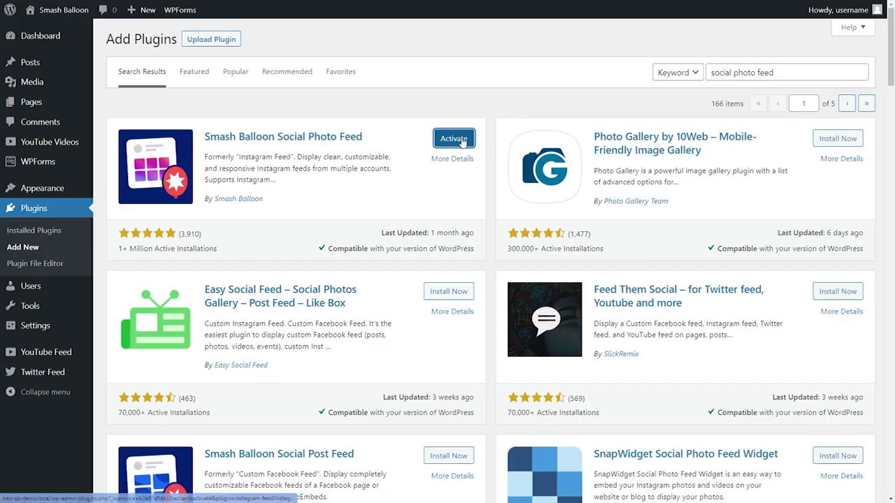
pyautogui.click(455, 141)
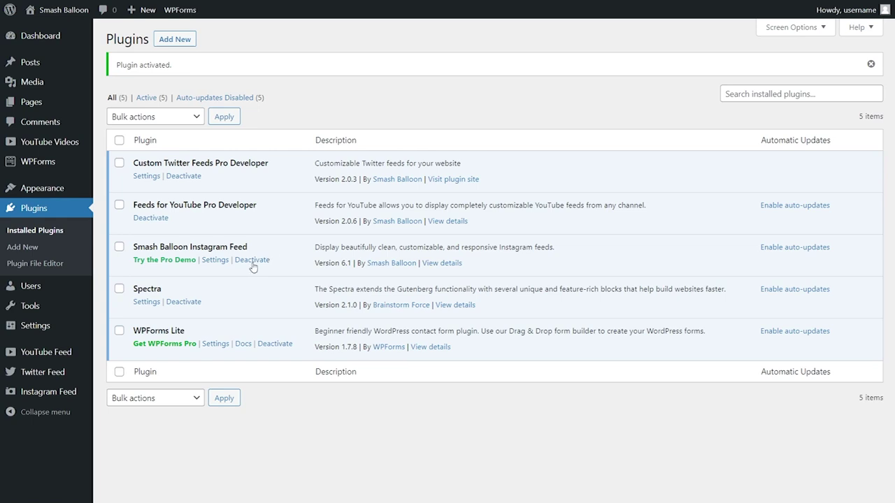
# - Start a new User Timeline Instagram feed and add a Business-type account as its source
pyautogui.moveTo(65, 395)
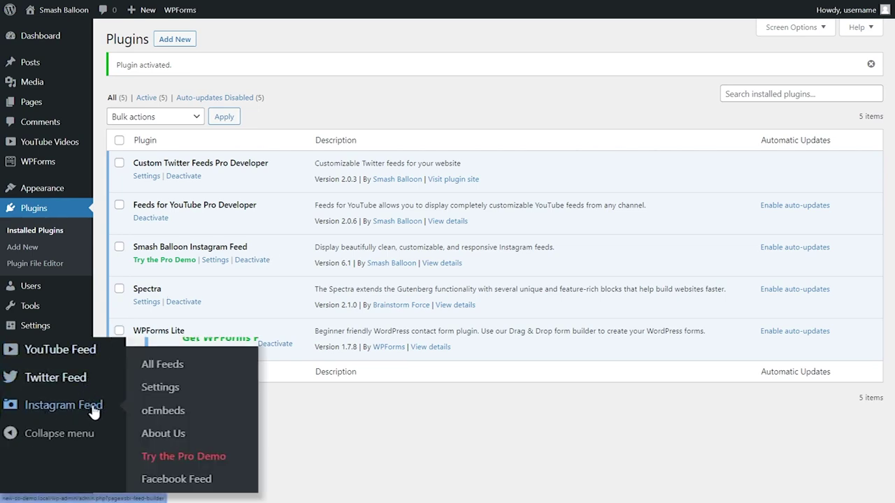
pyautogui.click(160, 366)
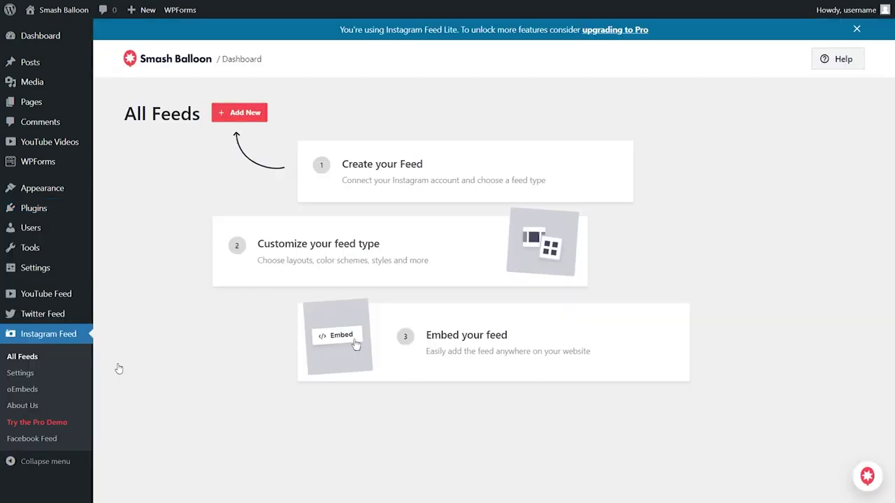
pyautogui.click(237, 114)
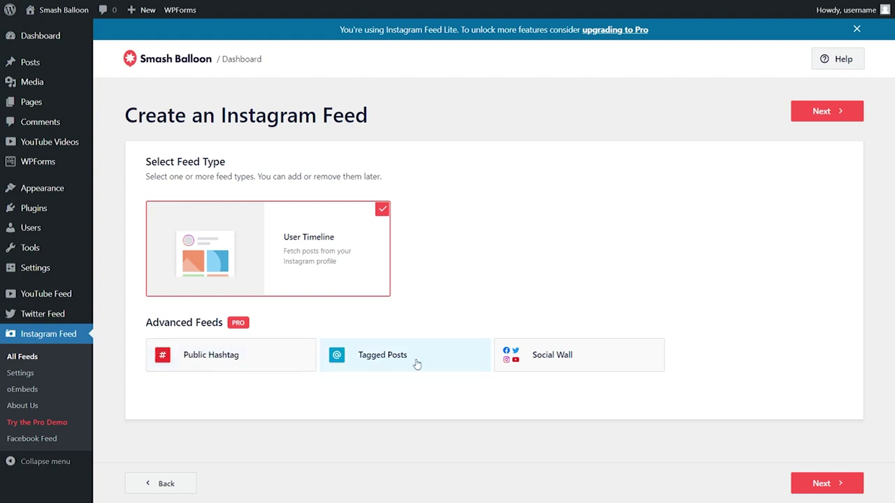
pyautogui.click(797, 116)
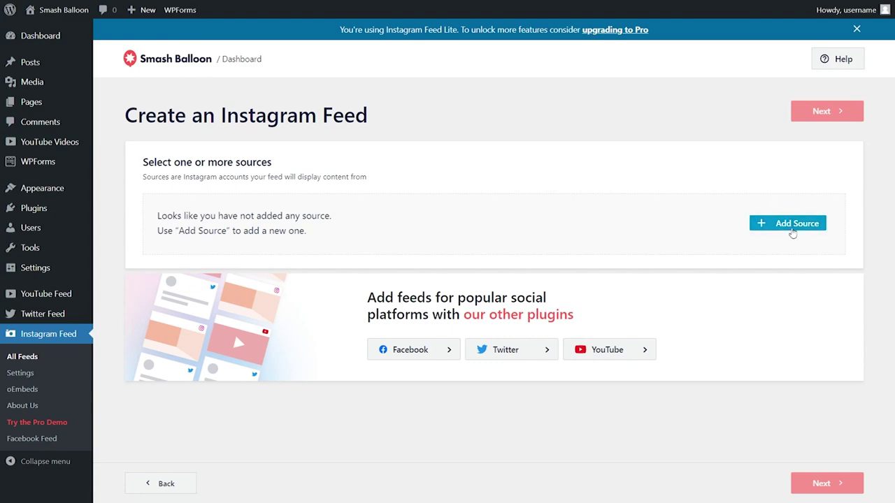
pyautogui.click(790, 224)
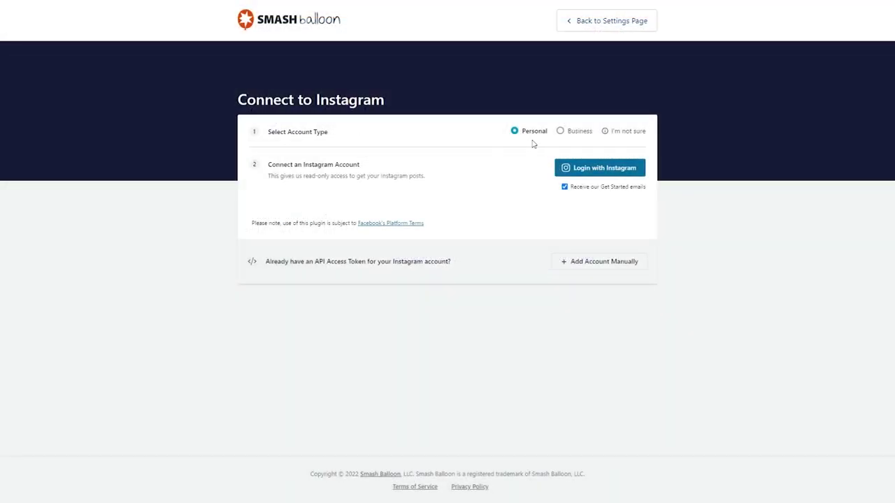
pyautogui.click(570, 135)
# - Log in with Facebook, select the correct page and its Instagram account, and grant the permissions
pyautogui.click(597, 168)
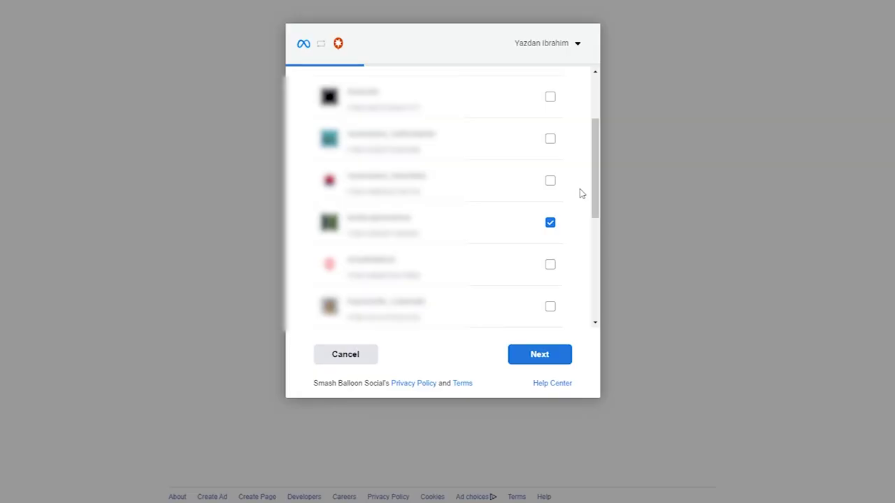
pyautogui.click(579, 221)
pyautogui.click(577, 223)
pyautogui.click(549, 355)
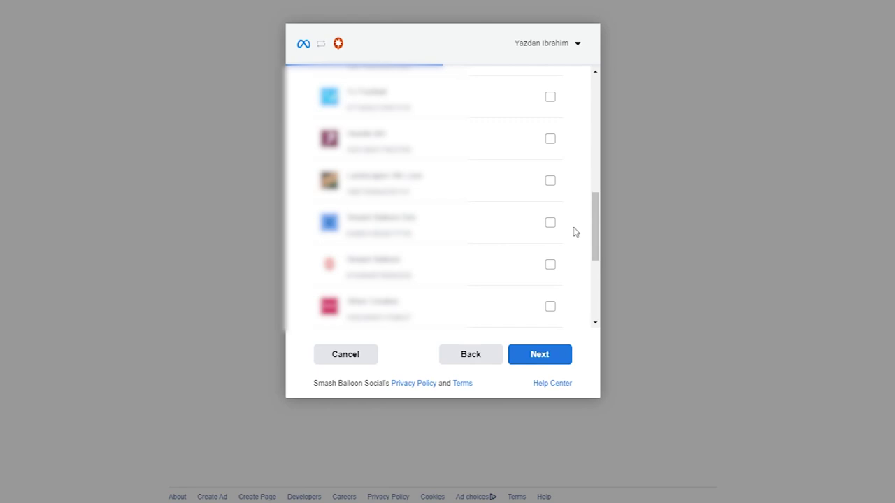
pyautogui.click(552, 224)
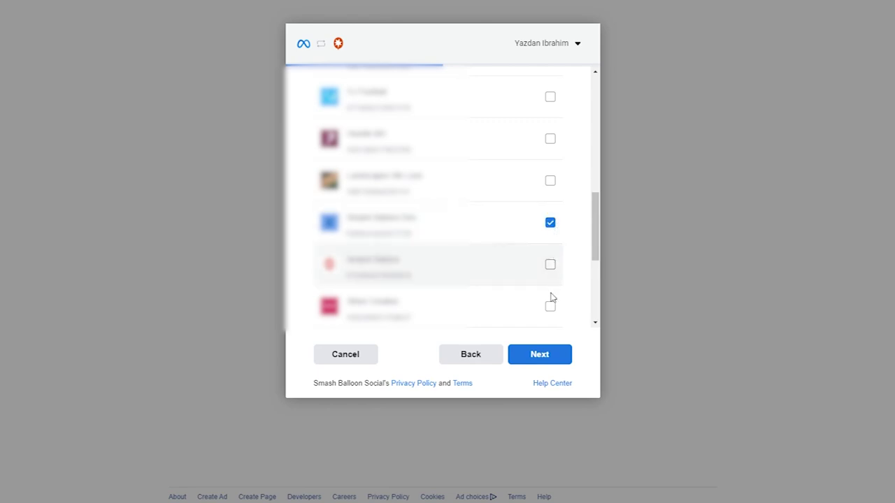
pyautogui.click(545, 354)
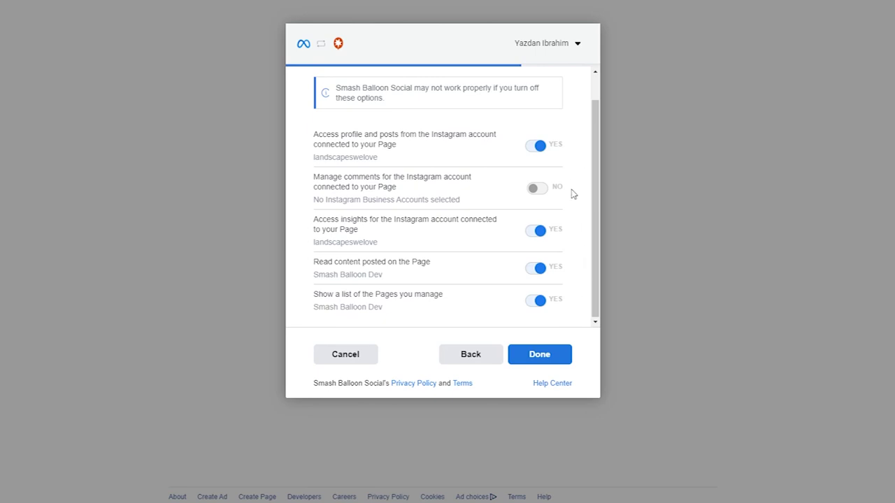
pyautogui.click(550, 361)
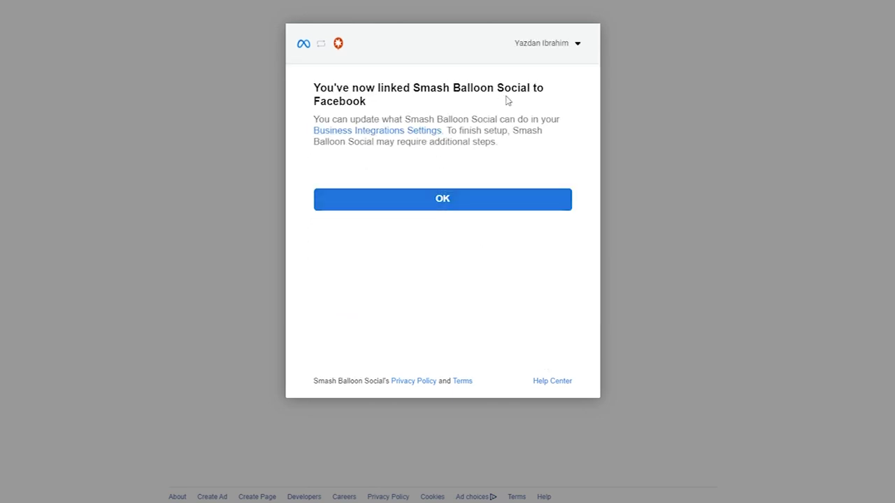
pyautogui.click(459, 207)
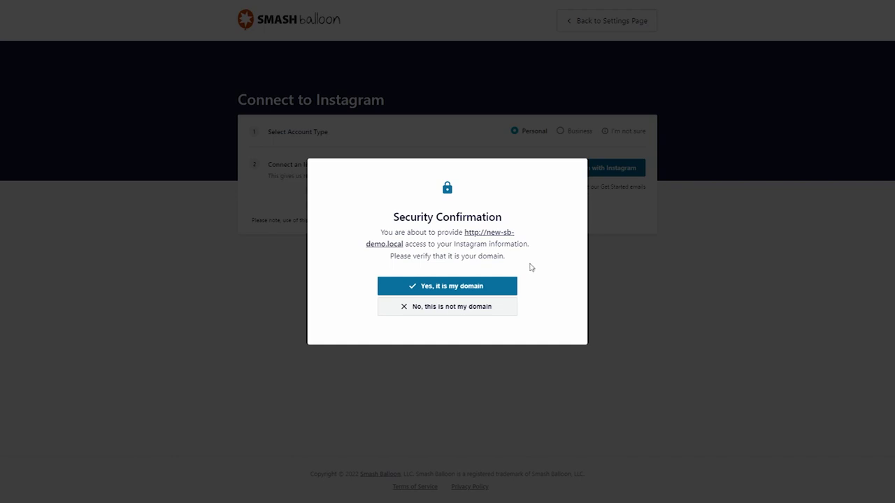
# - Confirm the domain, add landscapeswelove as the feed source, and continue to the customizer
pyautogui.click(503, 286)
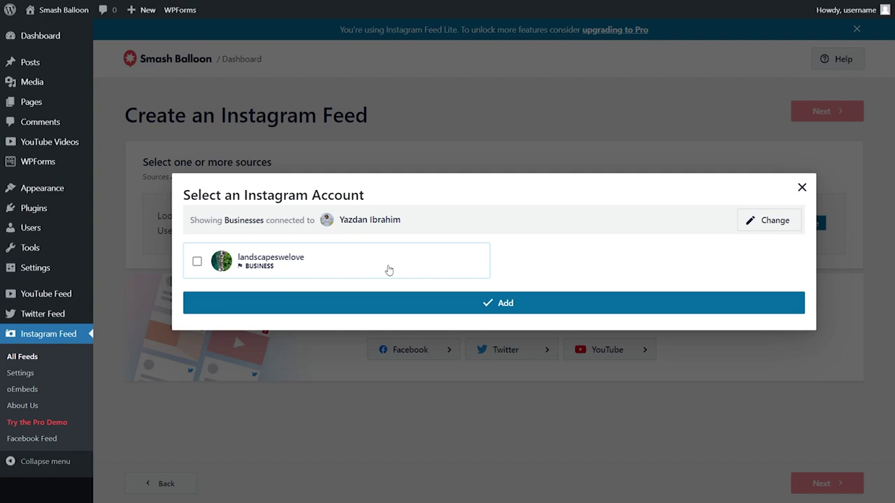
pyautogui.click(317, 263)
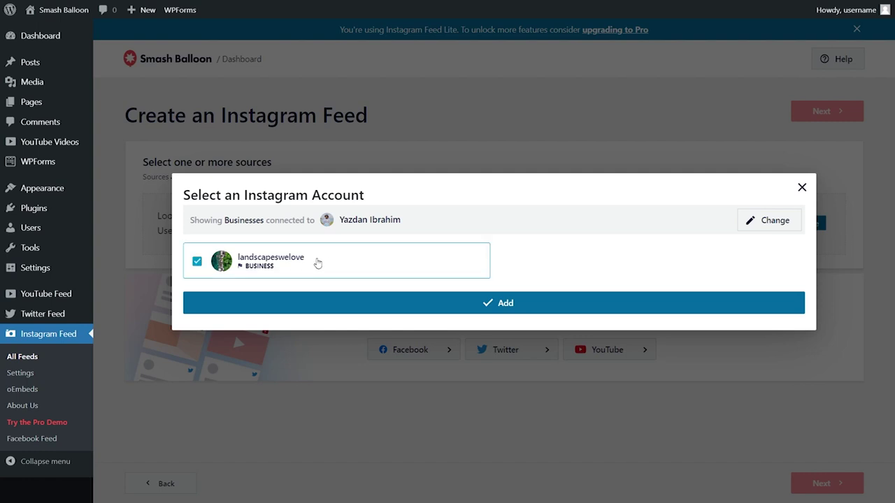
pyautogui.click(493, 303)
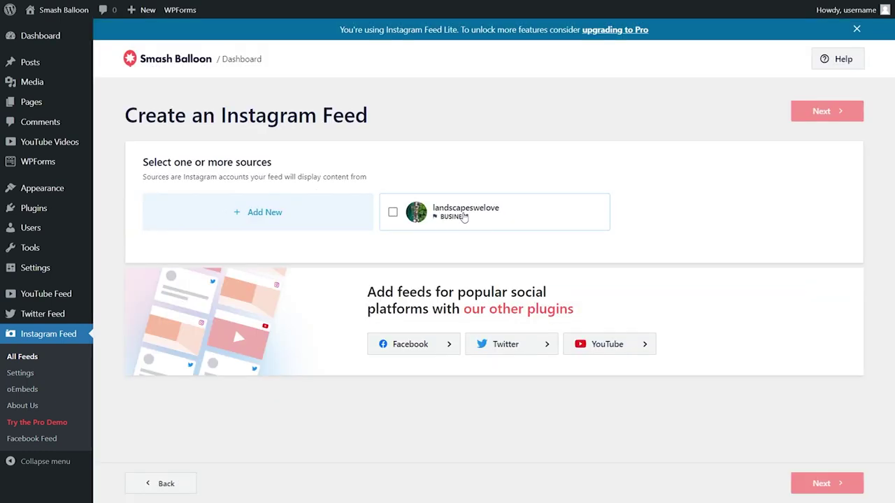
pyautogui.click(463, 217)
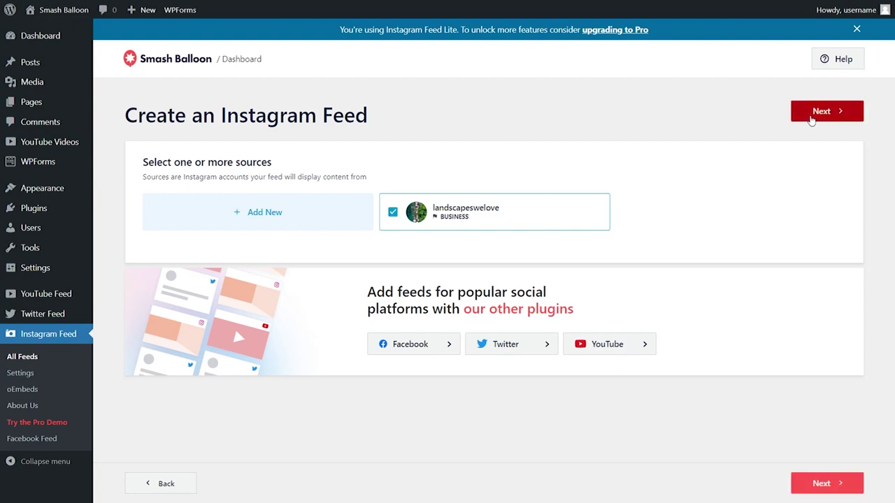
pyautogui.click(811, 114)
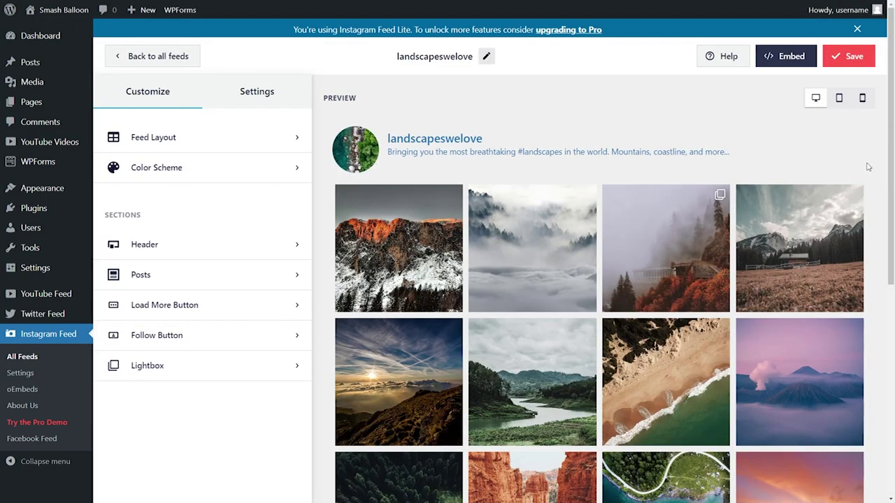
pyautogui.scroll(-3, 871, 224)
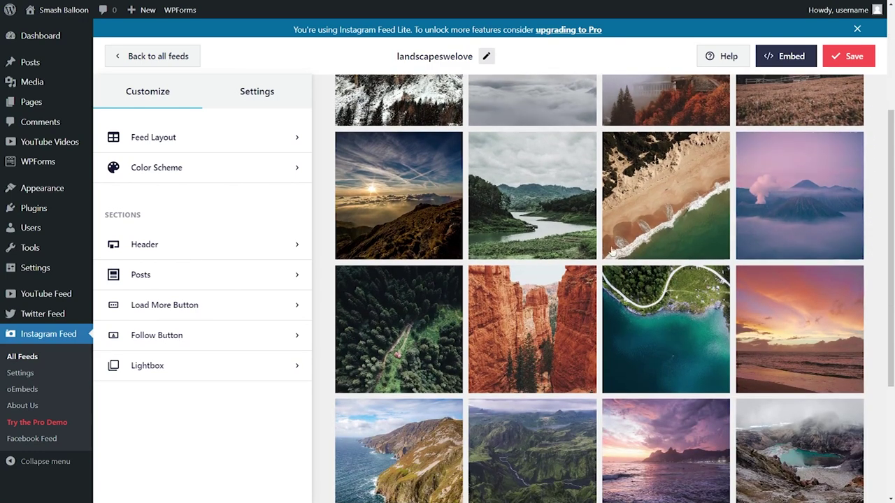
pyautogui.scroll(3, 878, 301)
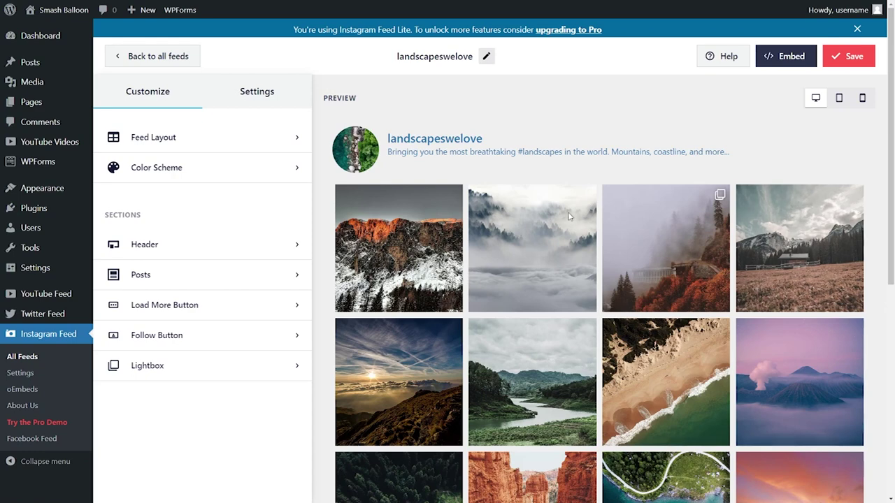
# - In Feed Layout, set desktop posts to 8 and desktop columns to 3, then save
pyautogui.click(181, 141)
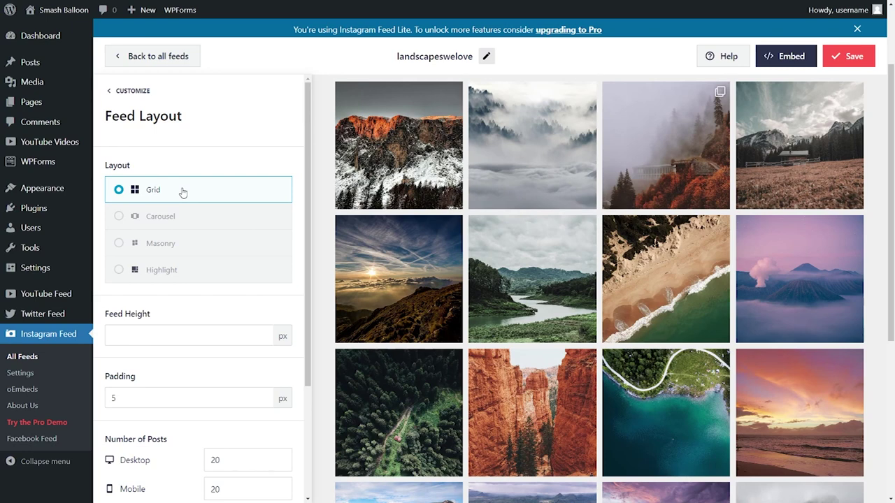
pyautogui.scroll(-2, 295, 288)
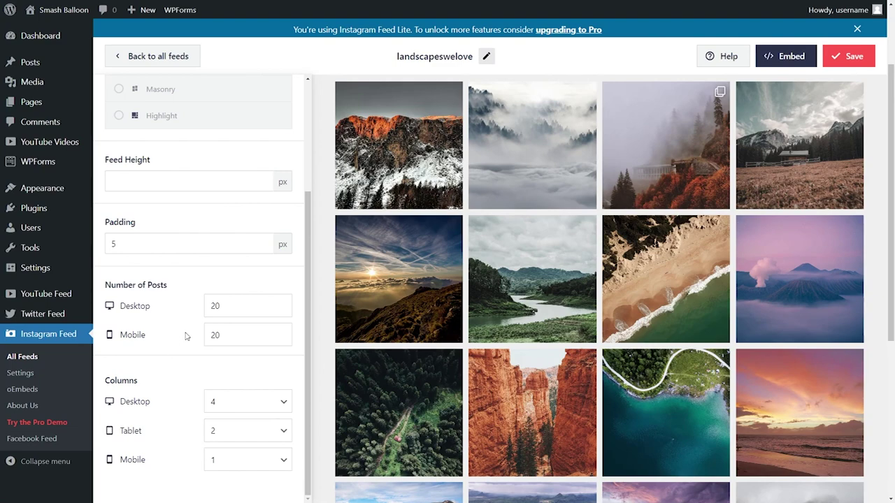
pyautogui.doubleClick(207, 305)
pyautogui.write('8')
pyautogui.click(255, 403)
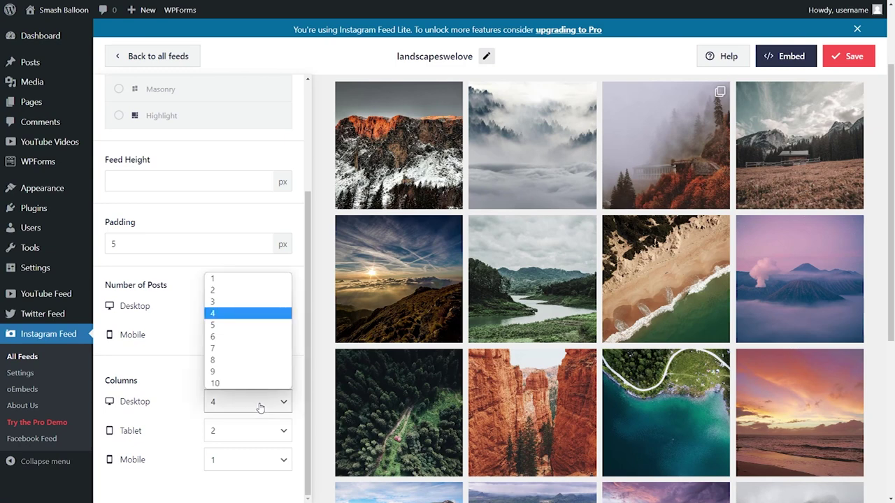
pyautogui.click(244, 302)
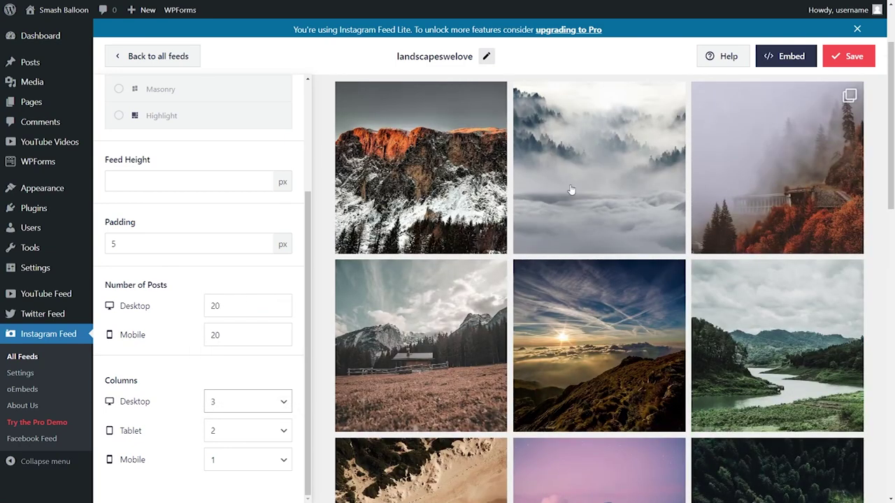
pyautogui.click(849, 56)
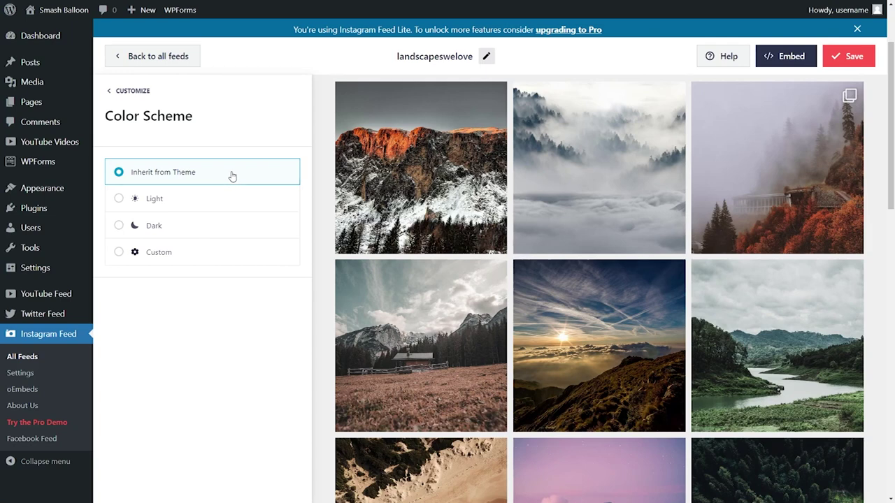
# - Try Light, Dark and custom red/yellow backgrounds, then keep Inherit from Theme and save
pyautogui.click(214, 200)
pyautogui.click(207, 225)
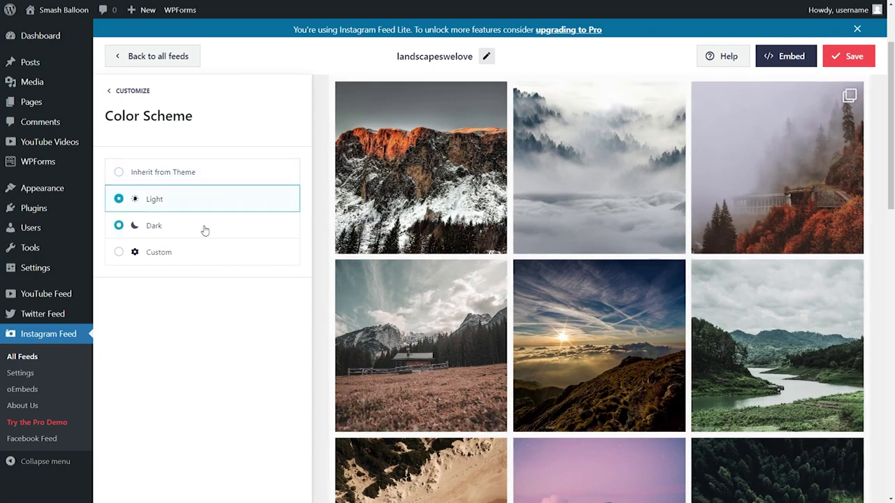
pyautogui.click(201, 252)
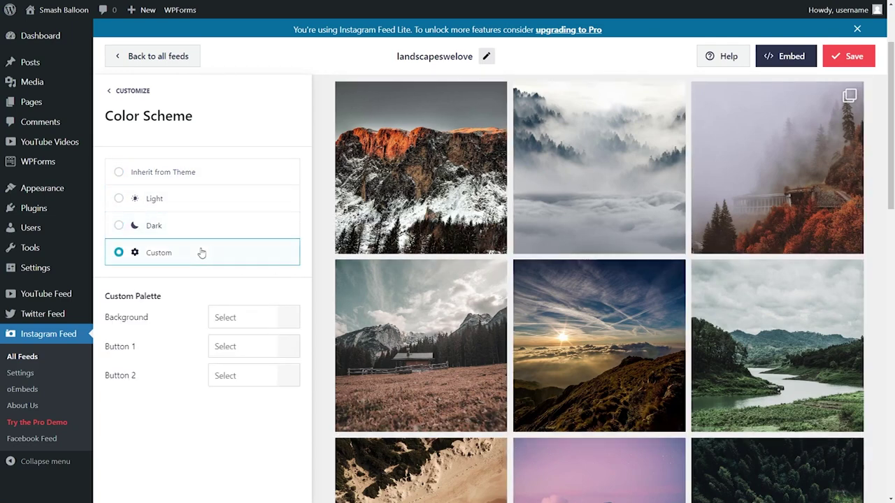
pyautogui.click(288, 325)
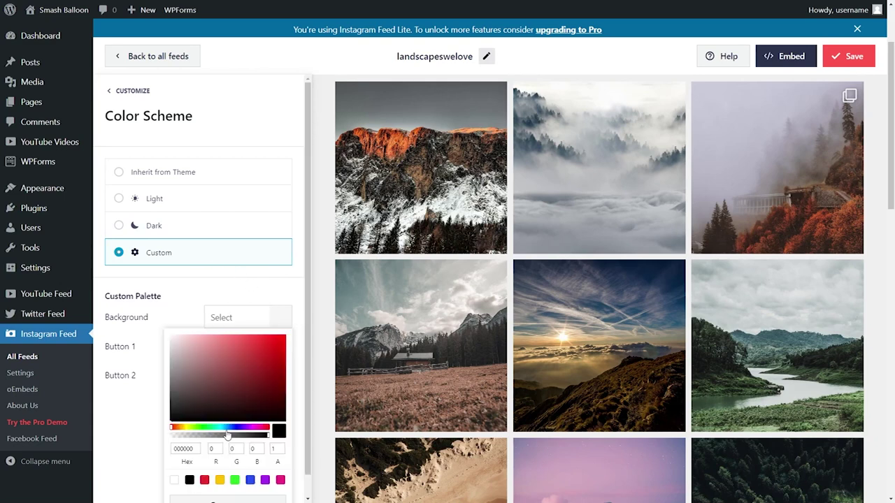
pyautogui.click(204, 480)
pyautogui.click(220, 481)
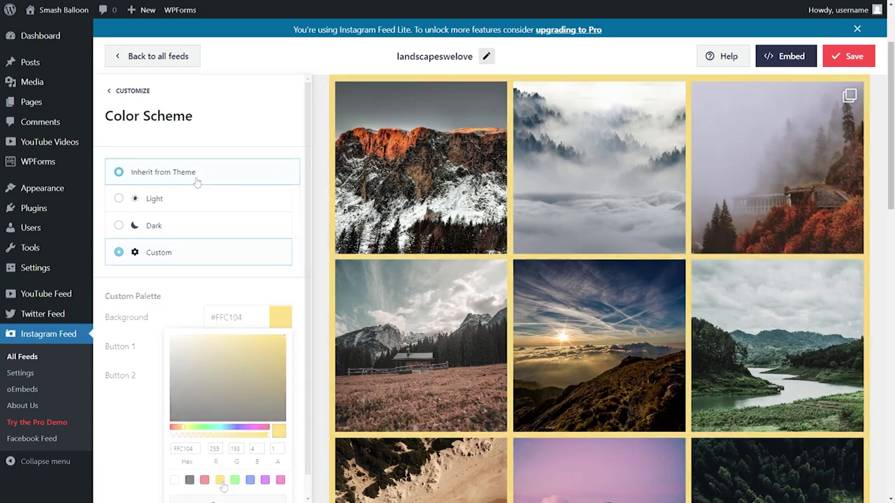
pyautogui.click(196, 181)
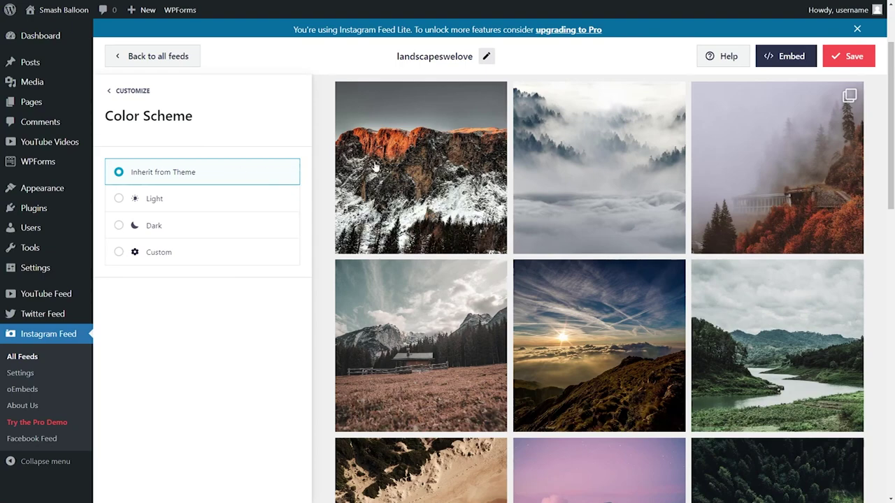
pyautogui.click(844, 62)
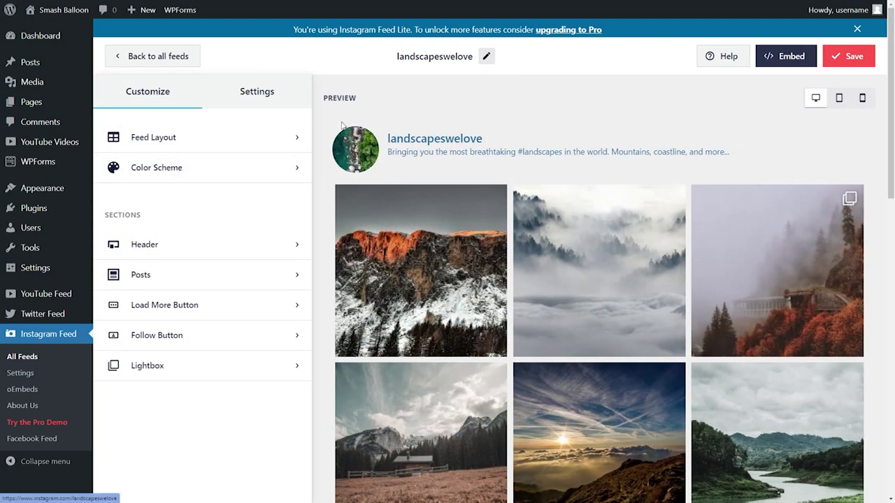
# - Review the Header settings, leaving Header Size at Medium, and scroll through the header options
pyautogui.click(204, 244)
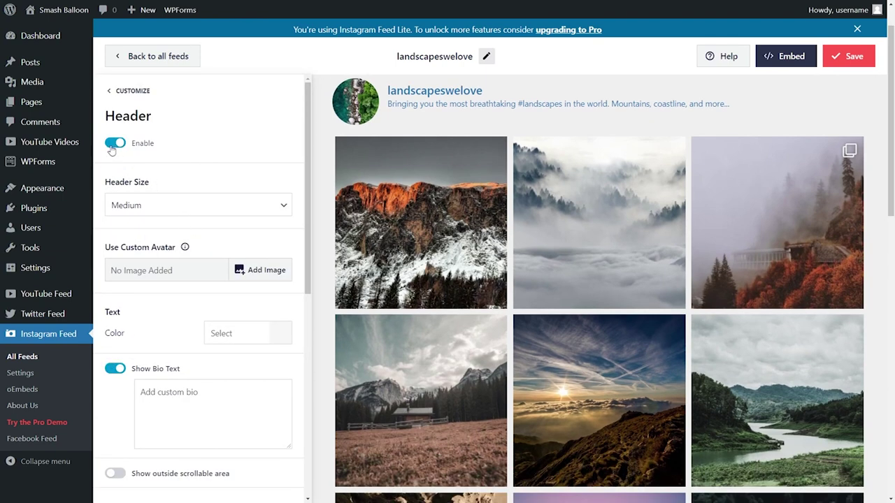
pyautogui.click(177, 205)
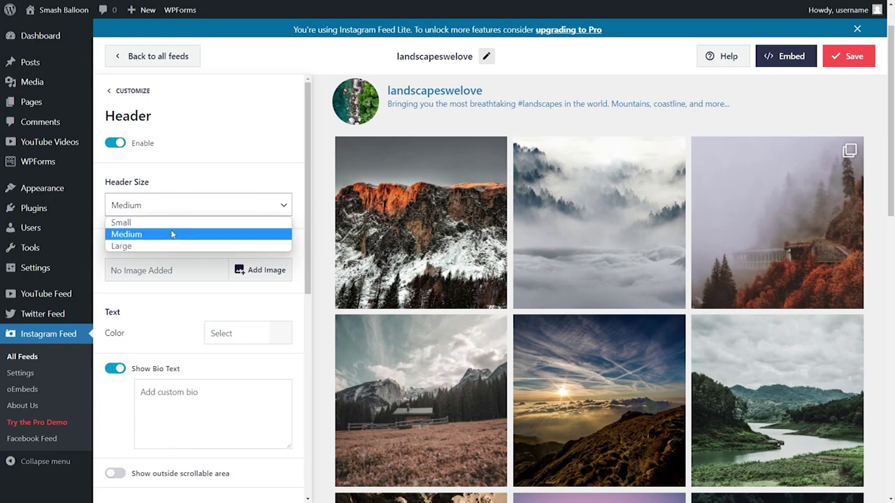
pyautogui.click(181, 233)
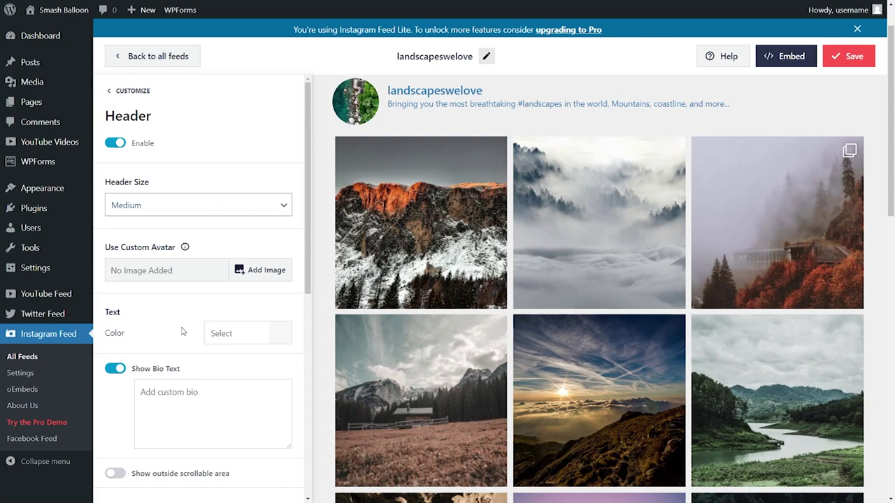
pyautogui.scroll(-2, 183, 331)
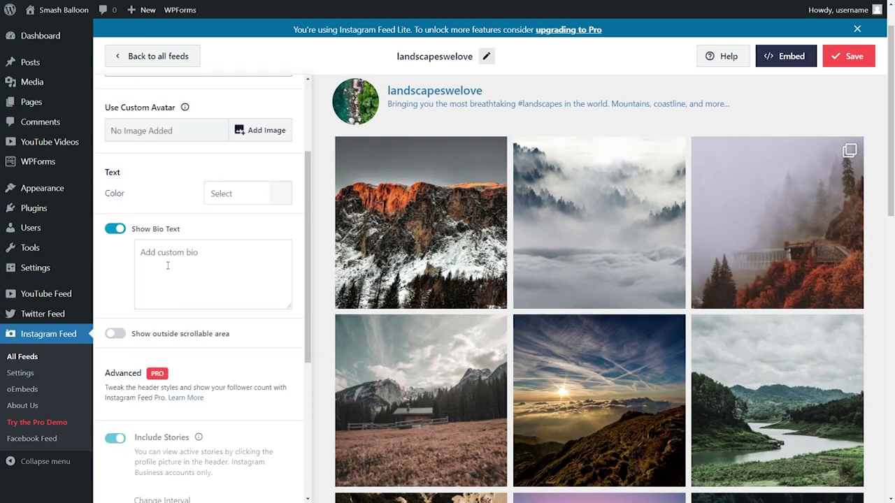
pyautogui.scroll(-1, 273, 341)
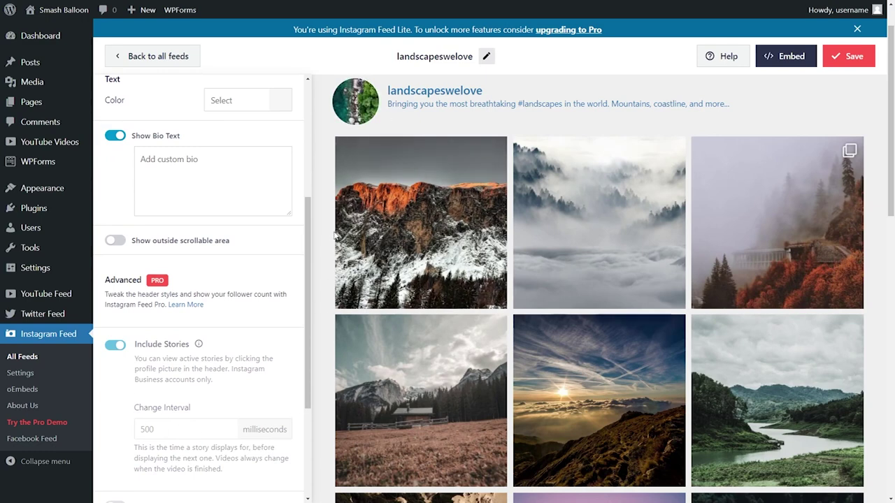
pyautogui.scroll(1, 289, 239)
pyautogui.scroll(2, 289, 239)
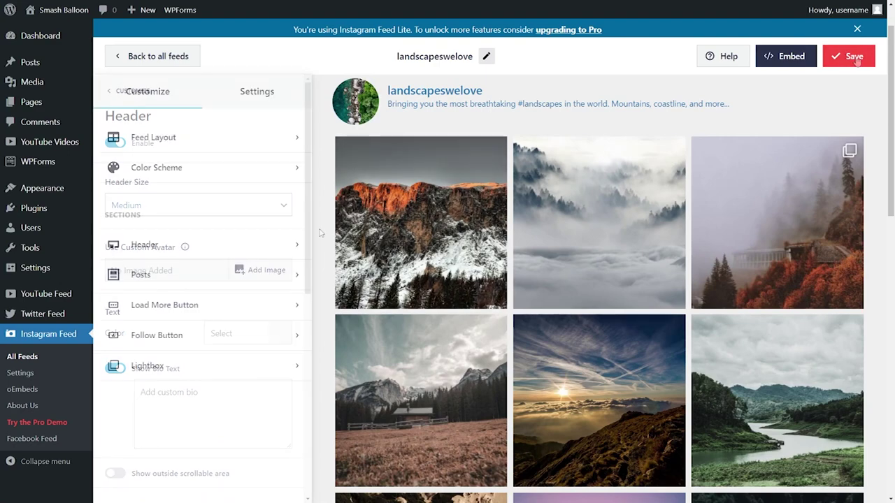
pyautogui.scroll(-10, 320, 232)
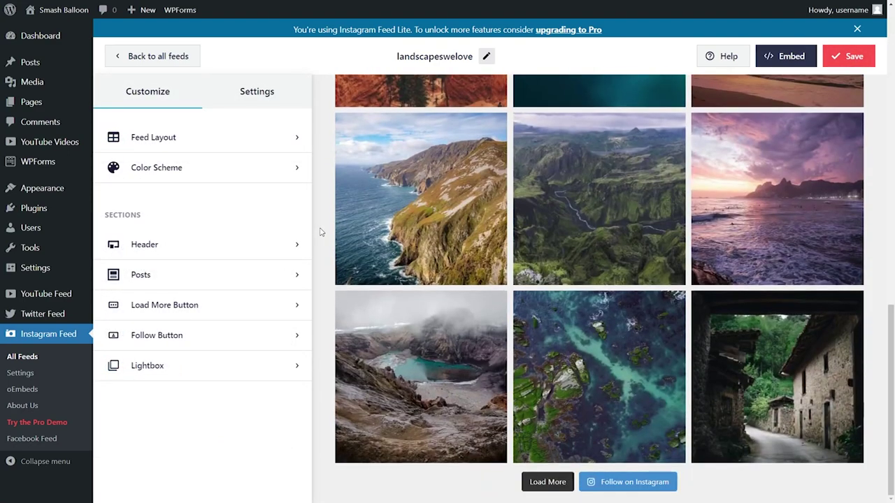
pyautogui.click(547, 482)
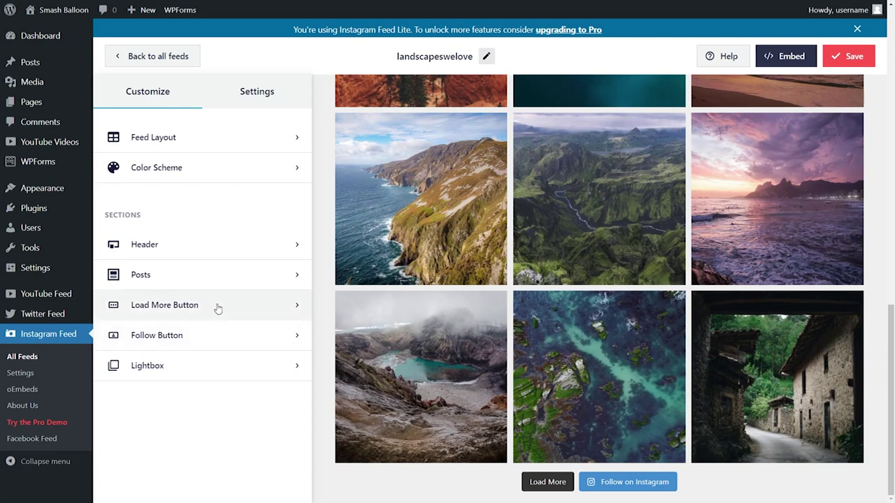
pyautogui.click(215, 335)
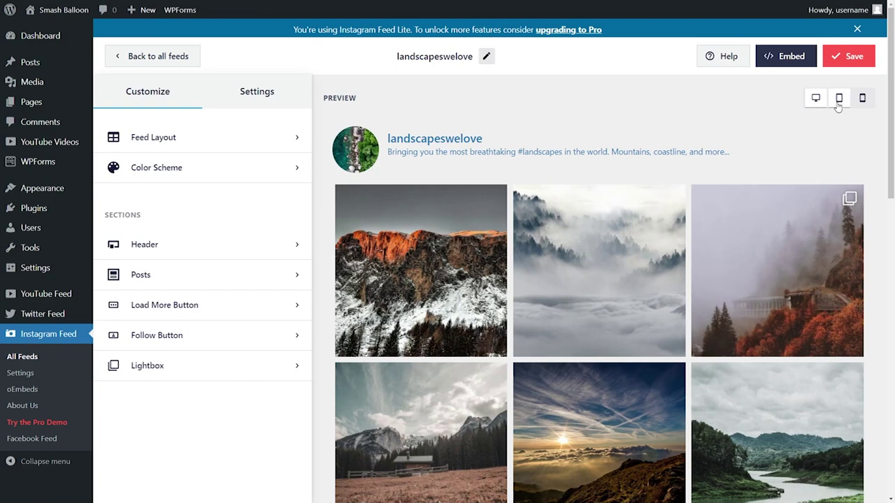
pyautogui.click(839, 100)
pyautogui.click(815, 99)
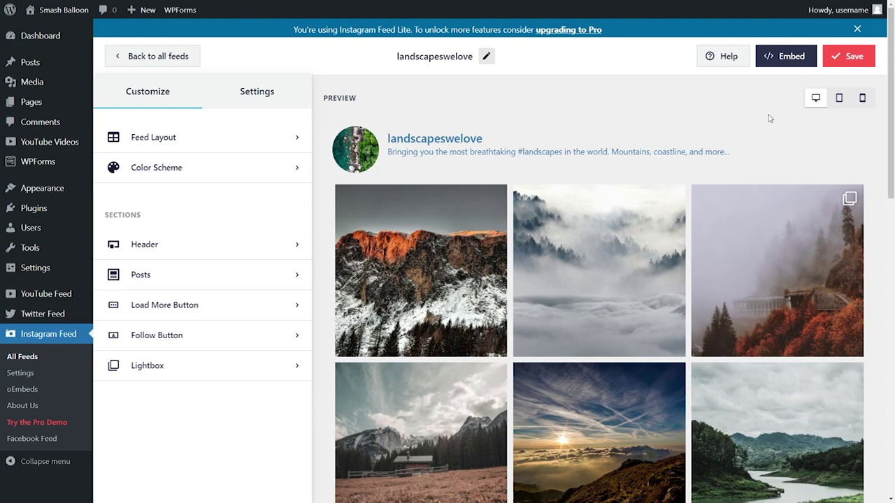
pyautogui.click(773, 60)
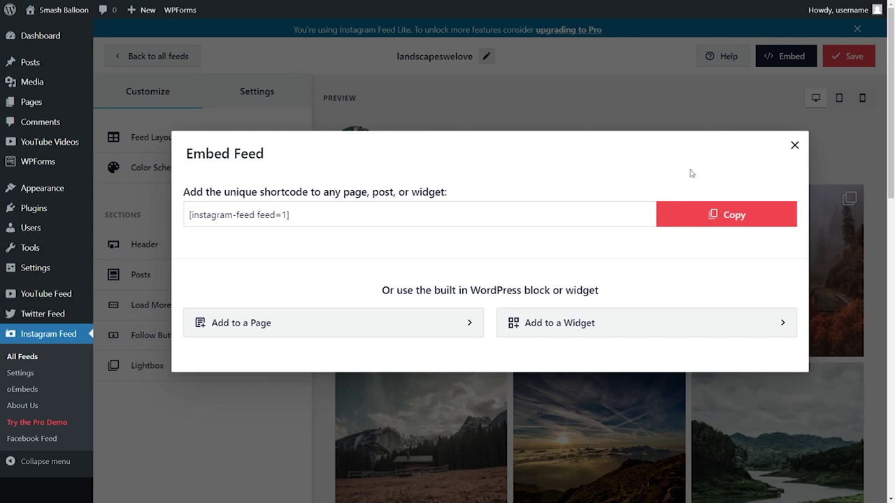
# - Copy the [instagram-feed feed=1] shortcode and add the feed to the Instagram page
pyautogui.click(679, 224)
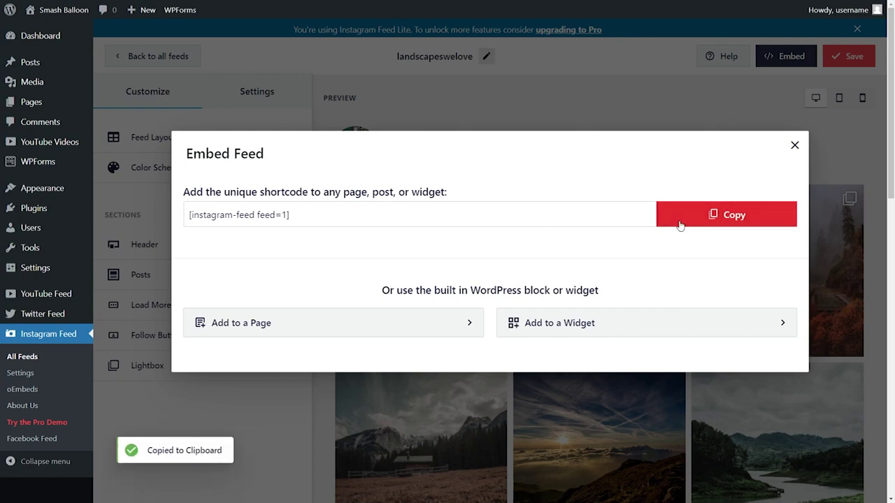
pyautogui.click(367, 335)
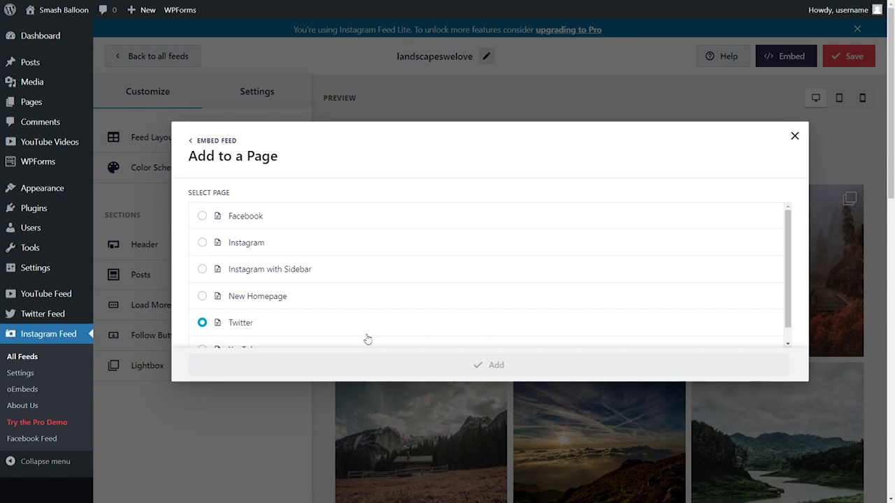
pyautogui.click(296, 249)
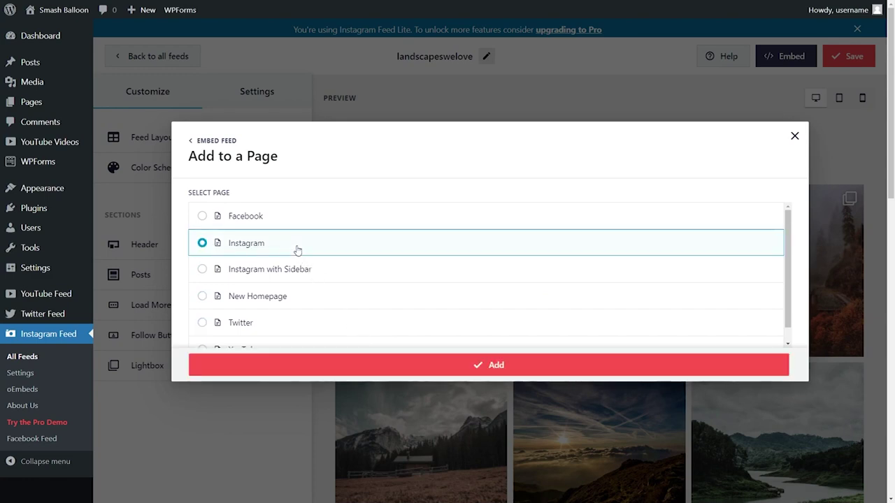
pyautogui.click(477, 365)
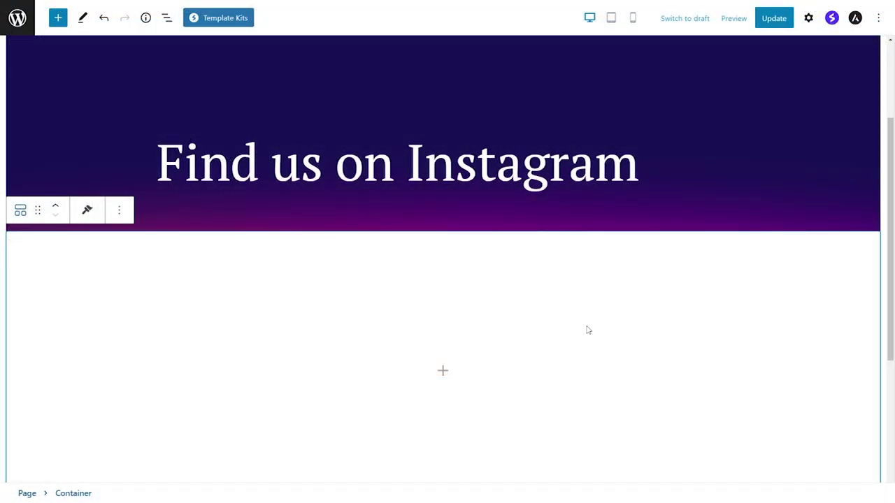
# - Insert a Shortcode block in the container and paste [instagram-feed feed=1] into it
pyautogui.click(442, 371)
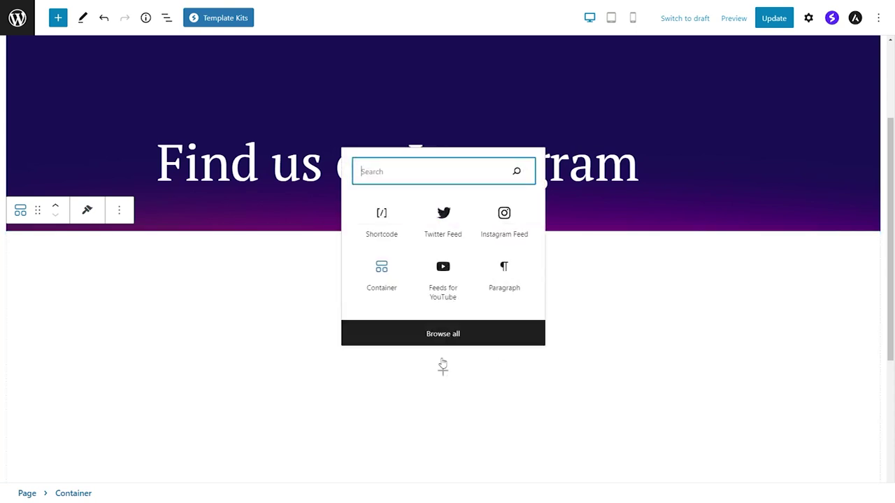
pyautogui.click(382, 224)
pyautogui.rightClick(311, 385)
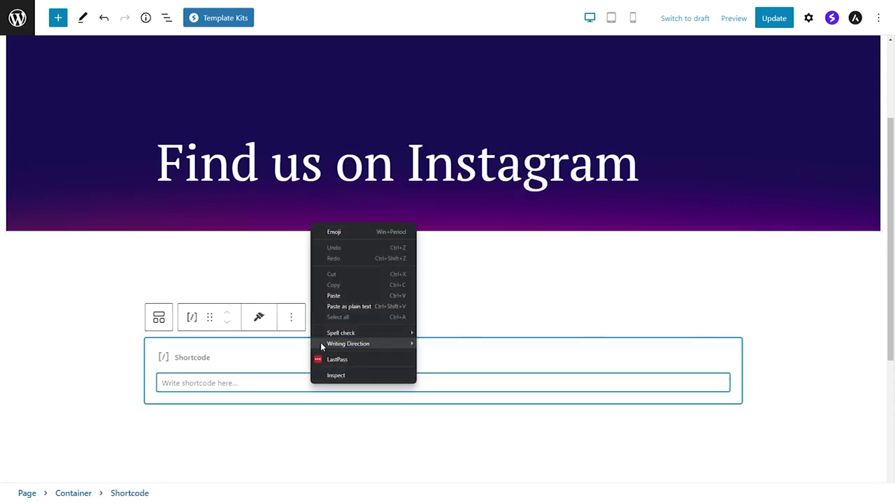
pyautogui.click(334, 296)
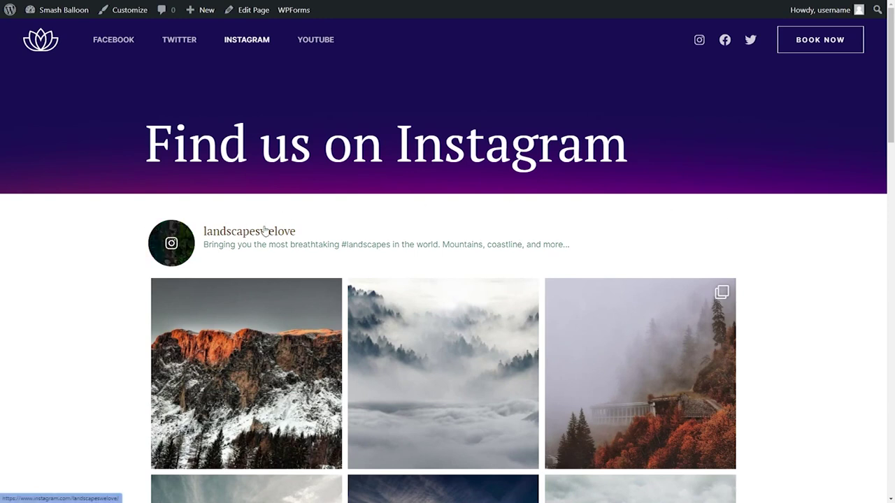
# - Scroll down through the live landscapeswelove feed on the Instagram page and back up
pyautogui.scroll(-3, 773, 255)
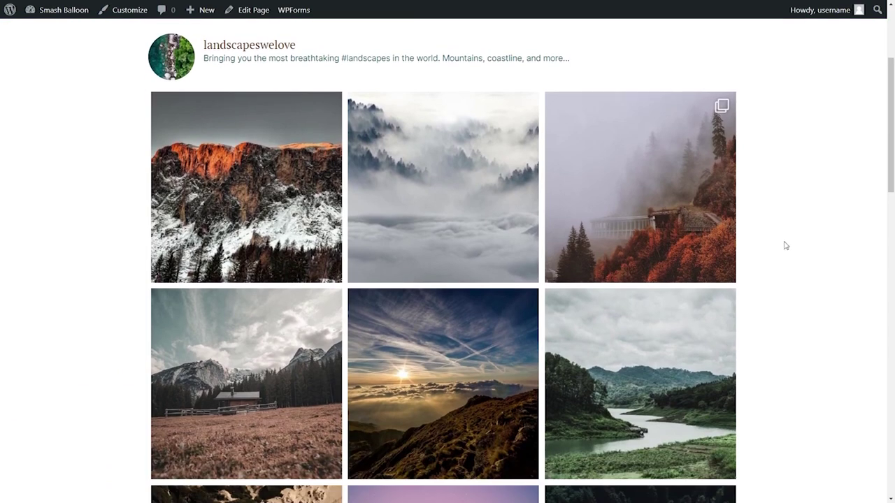
pyautogui.scroll(-3, 785, 246)
pyautogui.scroll(-5, 785, 246)
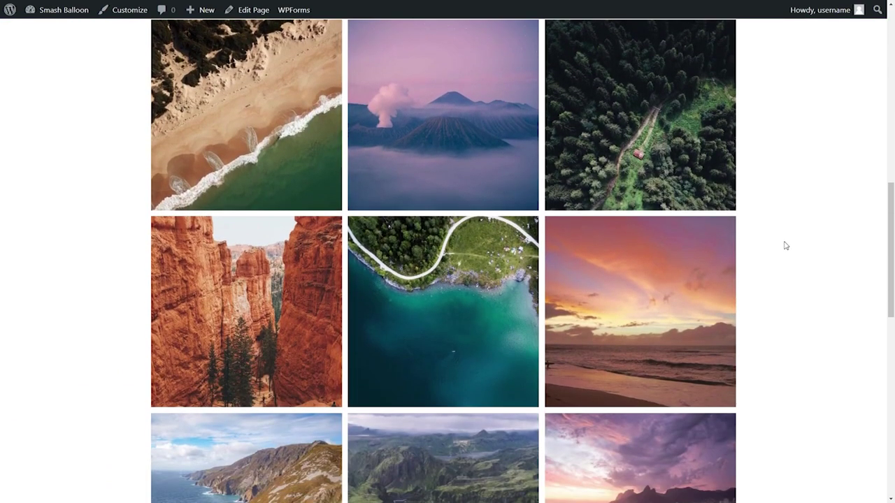
pyautogui.scroll(8, 759, 257)
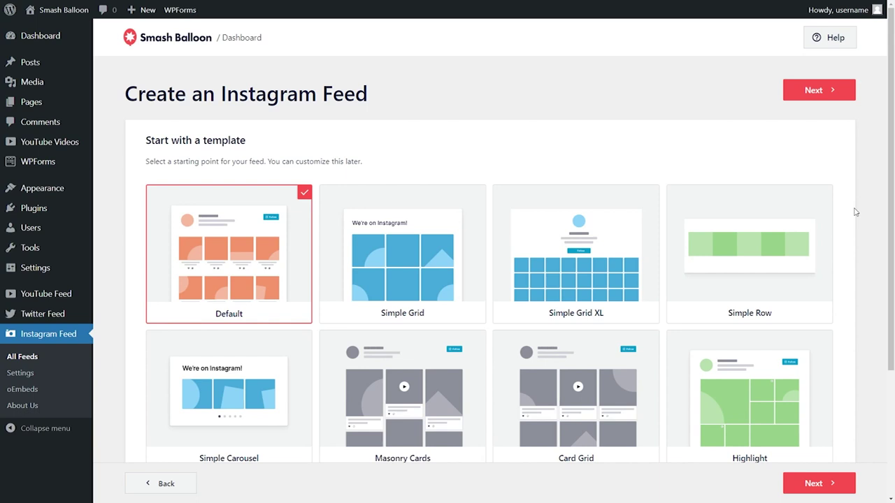
# - Try the Carousel feed layout, then switch the feed back to the Highlight layout
pyautogui.scroll(-2, 855, 212)
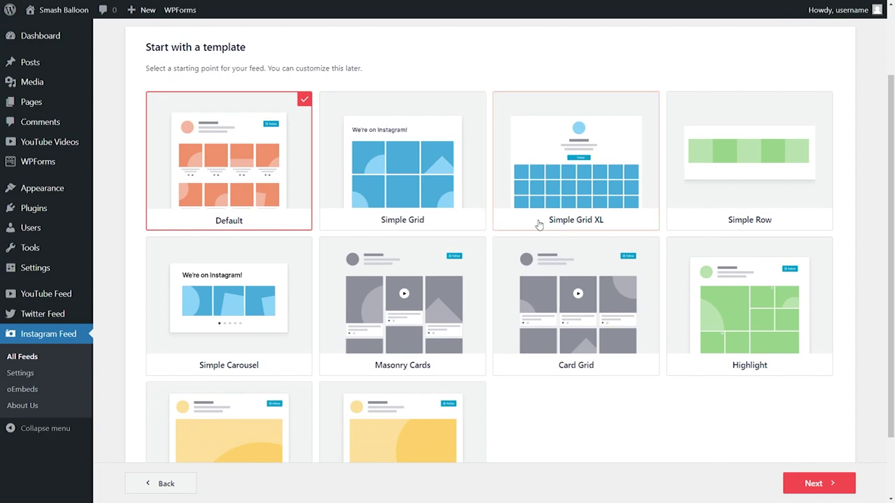
pyautogui.scroll(-1, 724, 224)
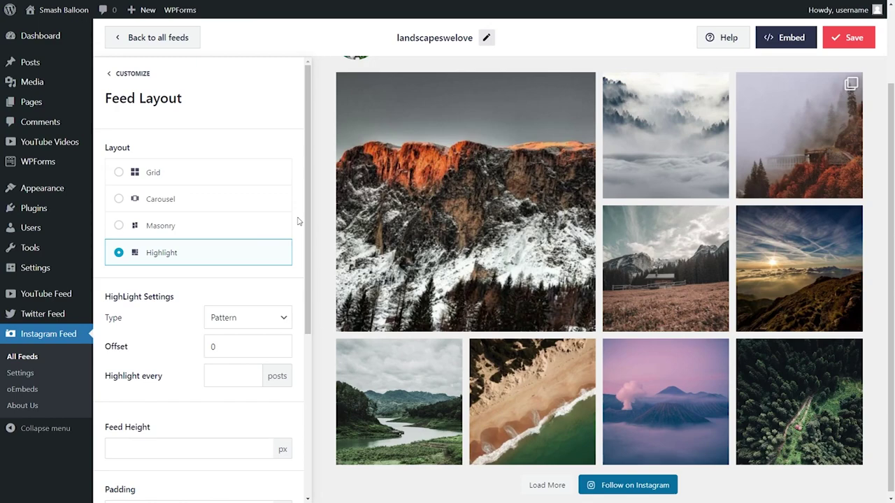
pyautogui.click(266, 204)
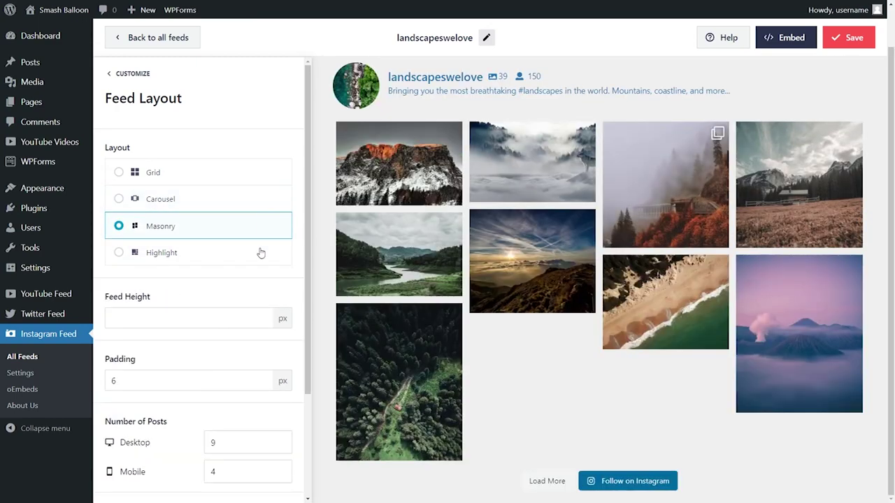
pyautogui.click(259, 253)
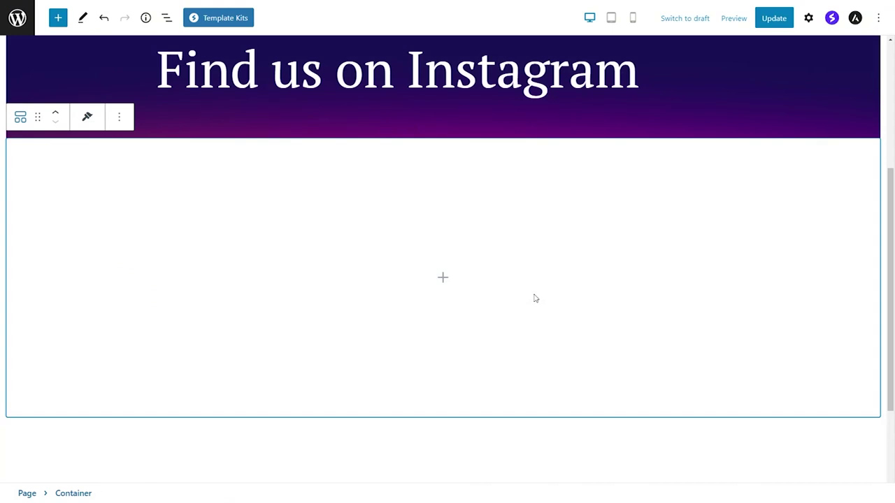
# - Insert an Instagram Feed block showing the landscapeswelove photo grid into the empty container
pyautogui.click(443, 279)
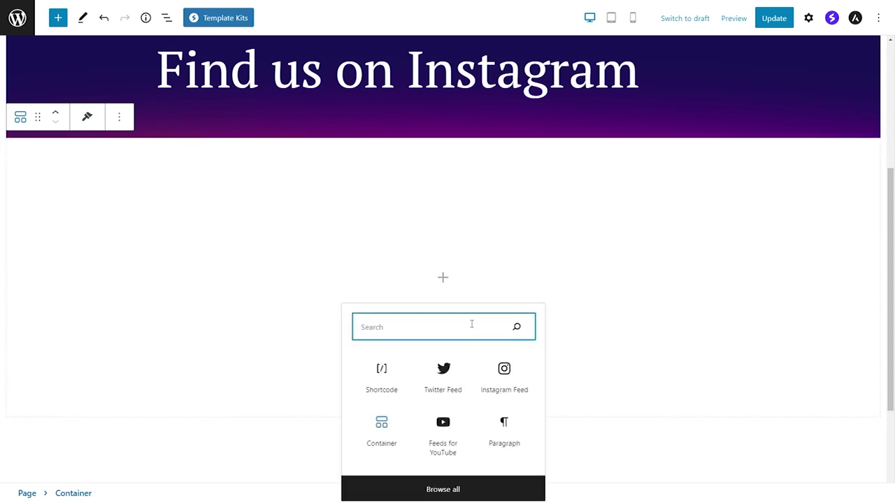
pyautogui.click(504, 374)
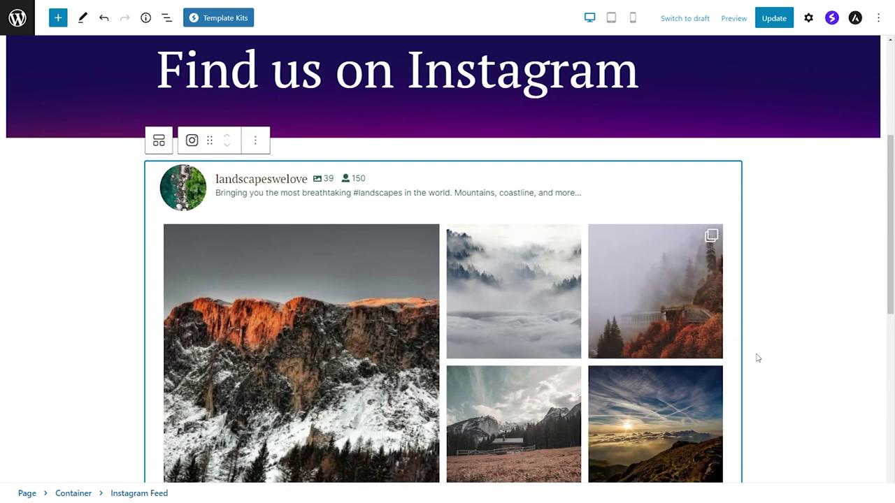
pyautogui.scroll(-2, 767, 318)
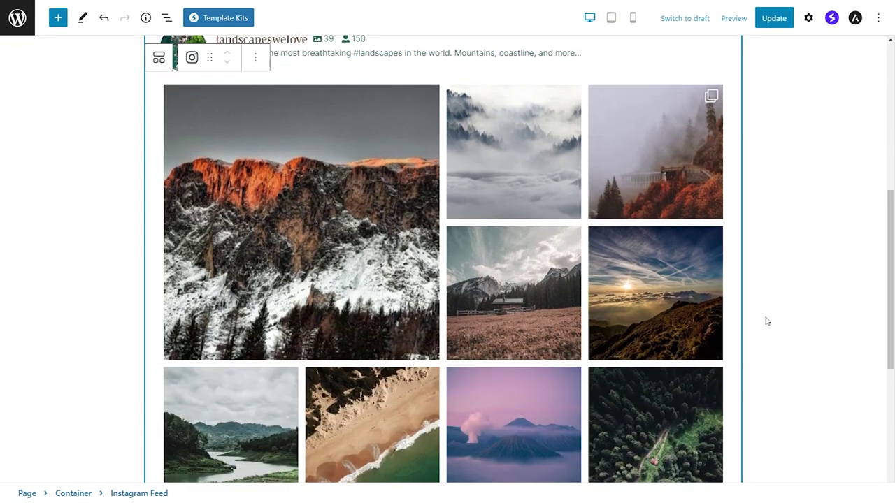